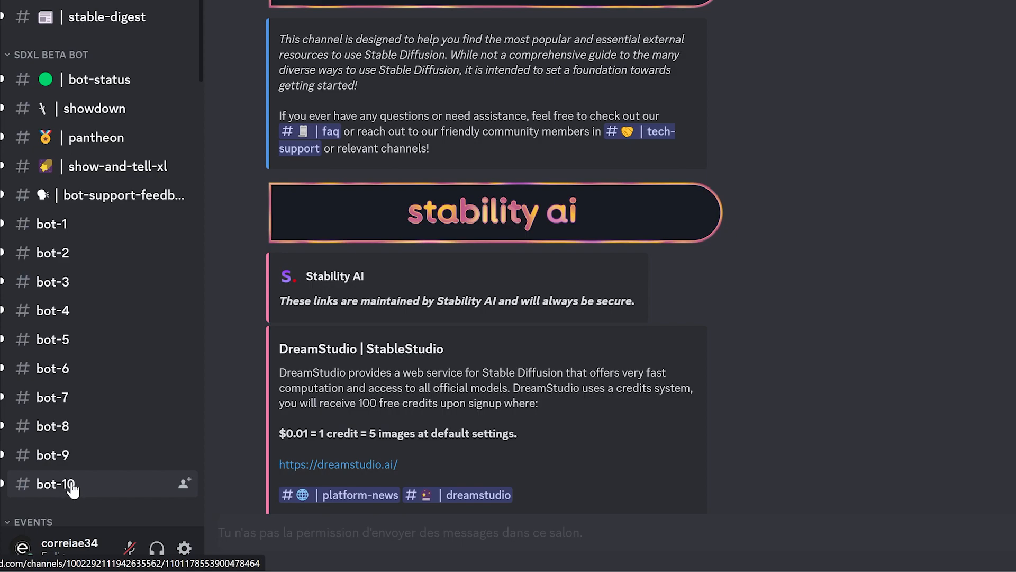
# In bot-10, compose StableDreamer's /dream command with prompt "a stunning medieval knight wearing a (gold armor) dynamic pose, very realistic, intricate details, in front of a medieval castle"
pyautogui.click(72, 489)
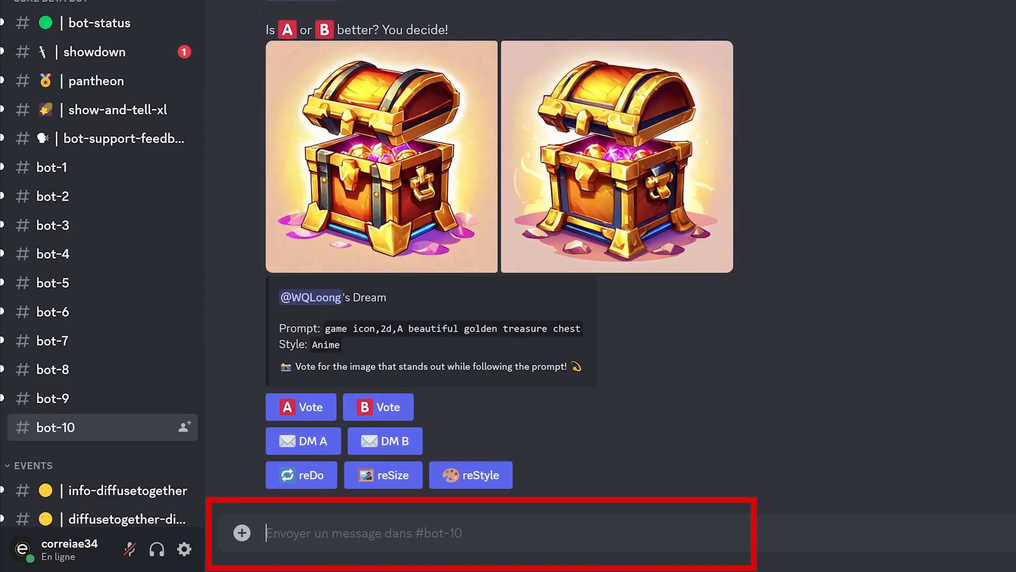
pyautogui.write('/')
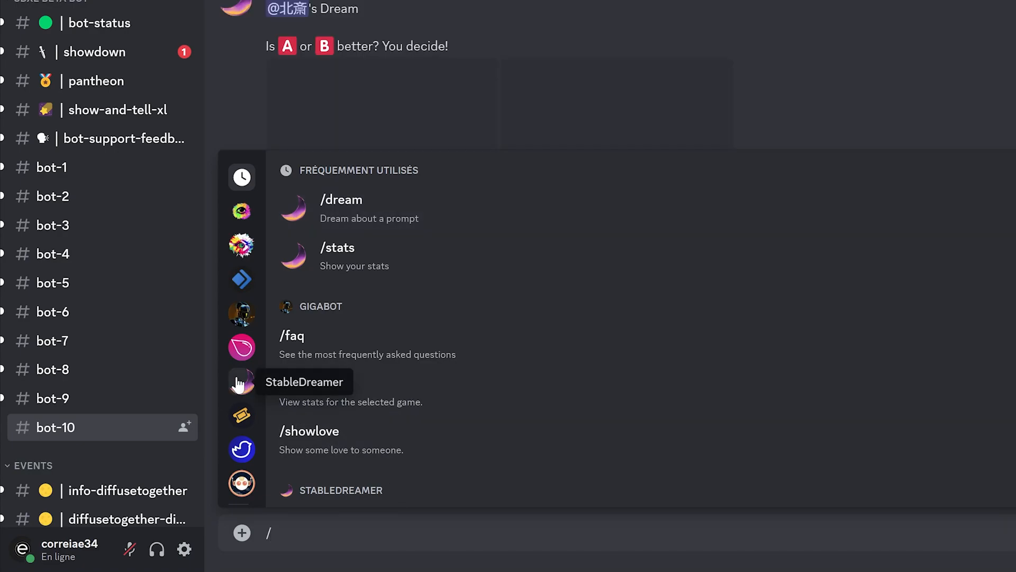
pyautogui.click(249, 388)
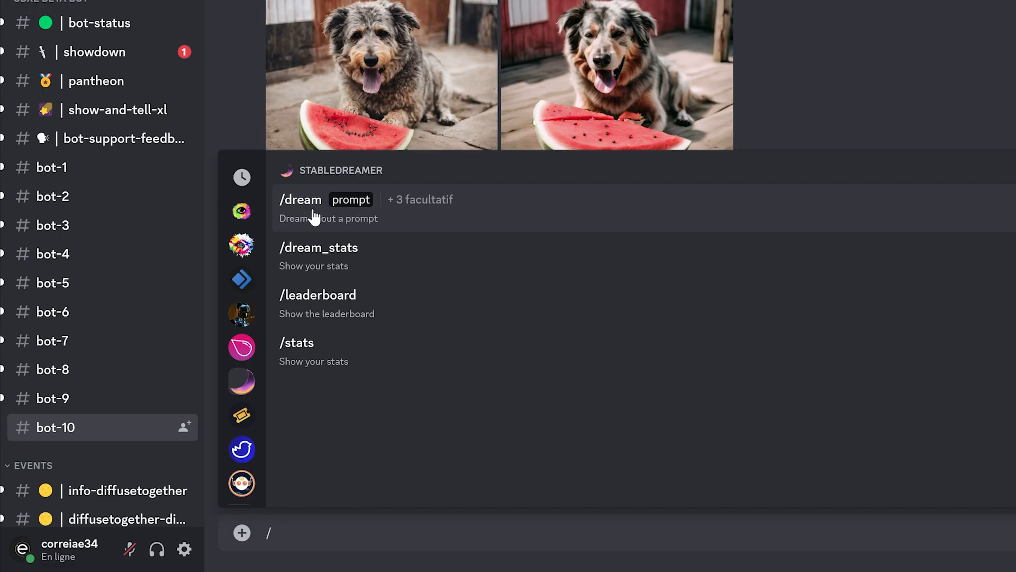
pyautogui.click(314, 217)
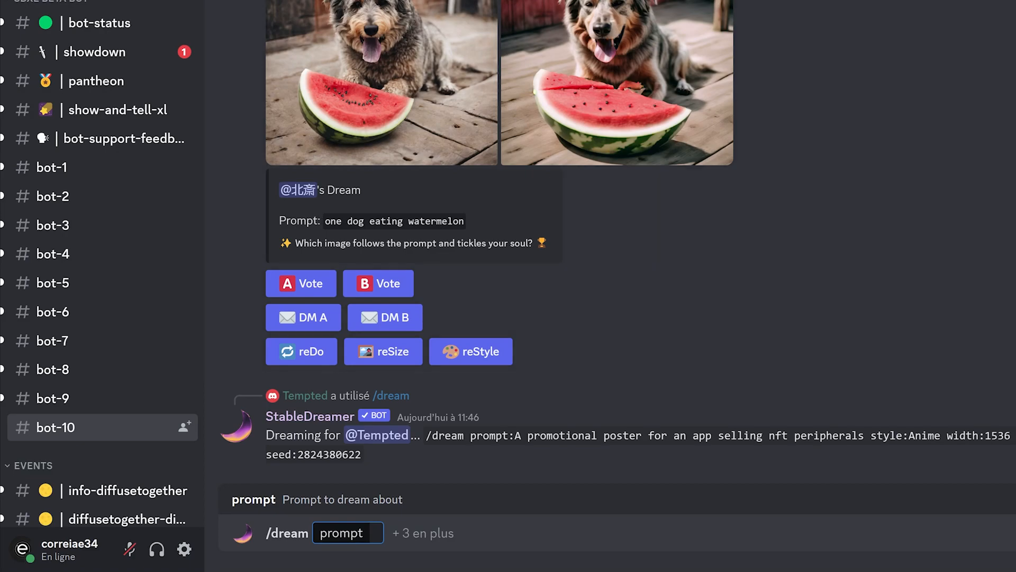
pyautogui.write('a stunning medieval knight wearing a (gold armor) dynamic pose, very realistic, intricate details, in front of a medieval castle')
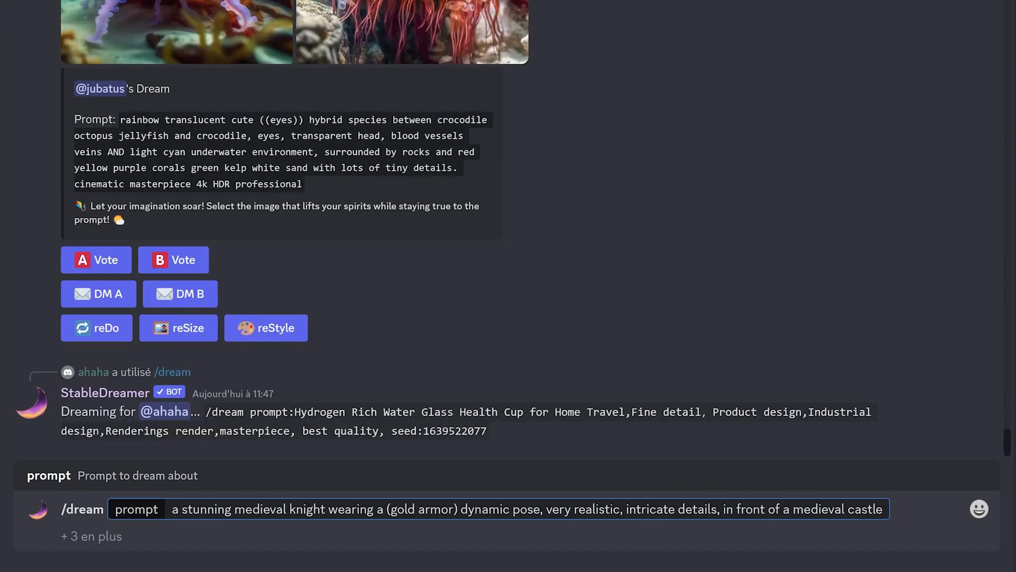
# Add the optional negative_prompt parameter to the dream command with the value "3d,paint,scktech,scrible"
pyautogui.click(115, 539)
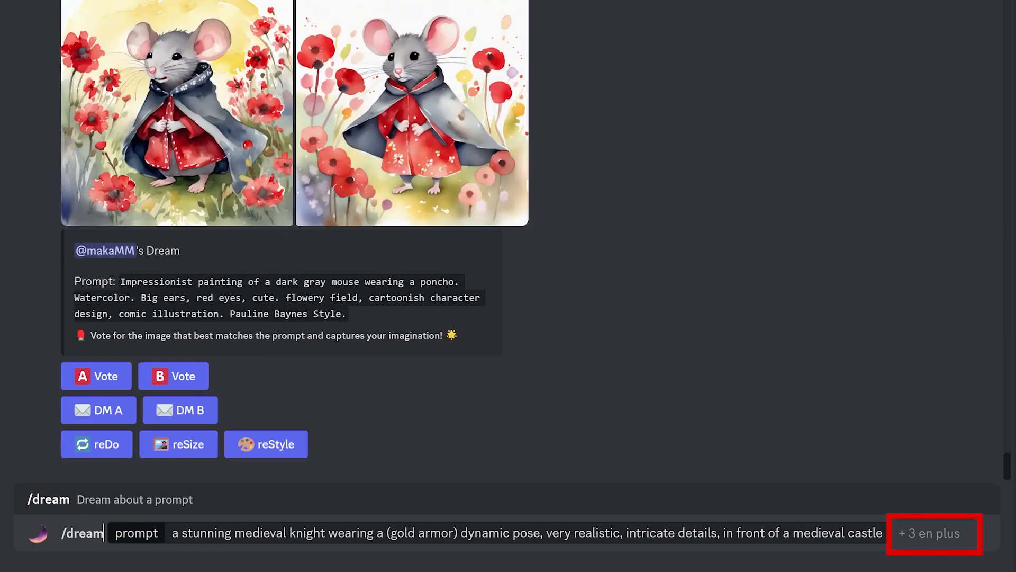
pyautogui.click(929, 533)
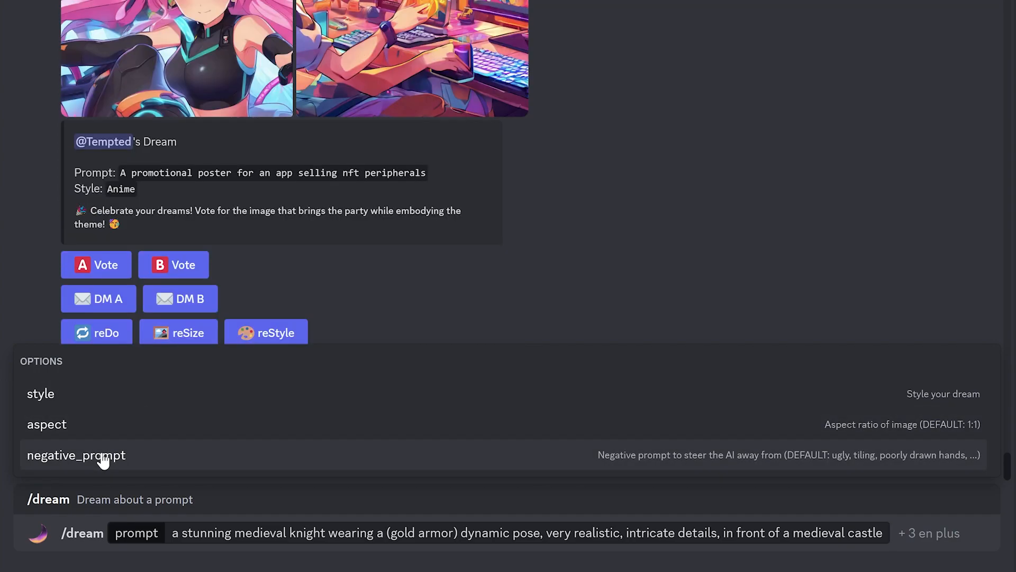
pyautogui.click(102, 457)
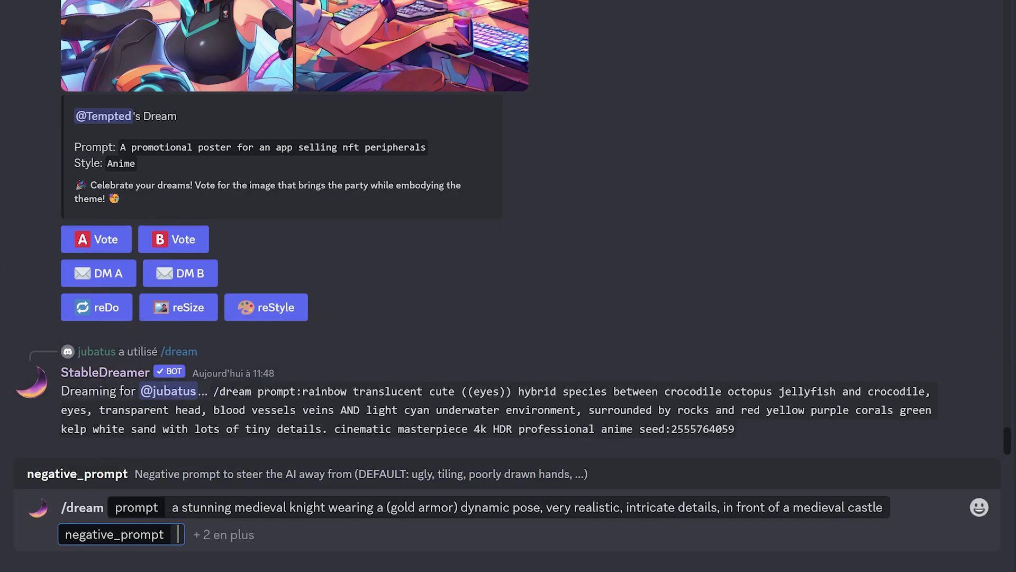
pyautogui.write('3d,paint,scktech,scrible')
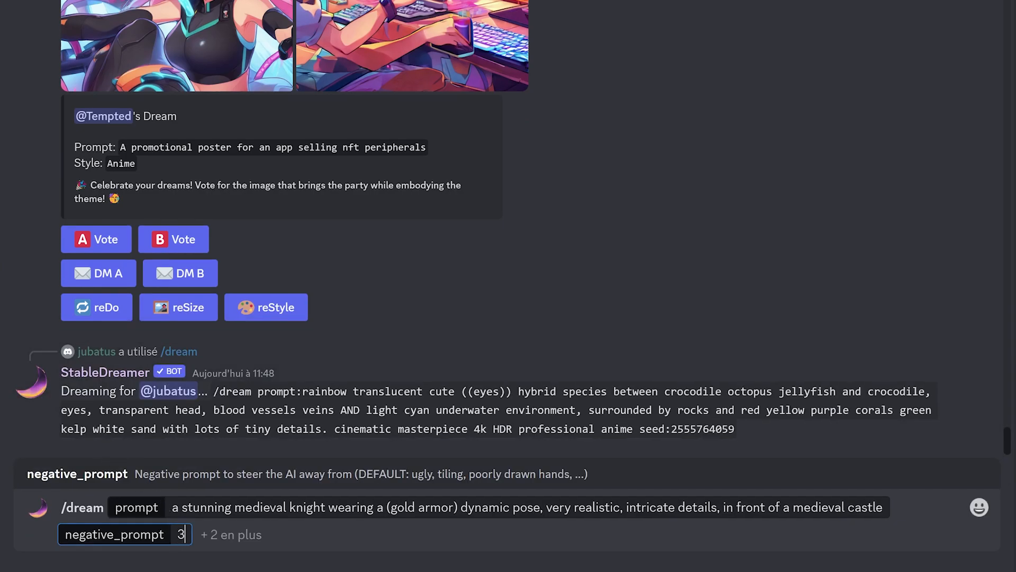
pyautogui.press('Tab')
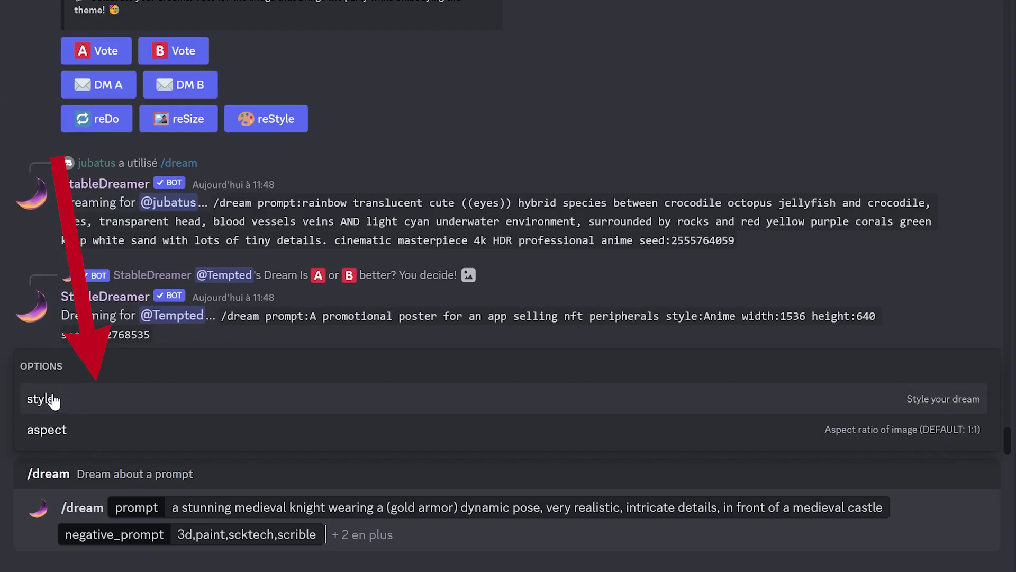
# Add the style parameter to the dream command and choose Photographic
pyautogui.click(50, 399)
pyautogui.scroll(-3, 164, 323)
pyautogui.scroll(3, 159, 297)
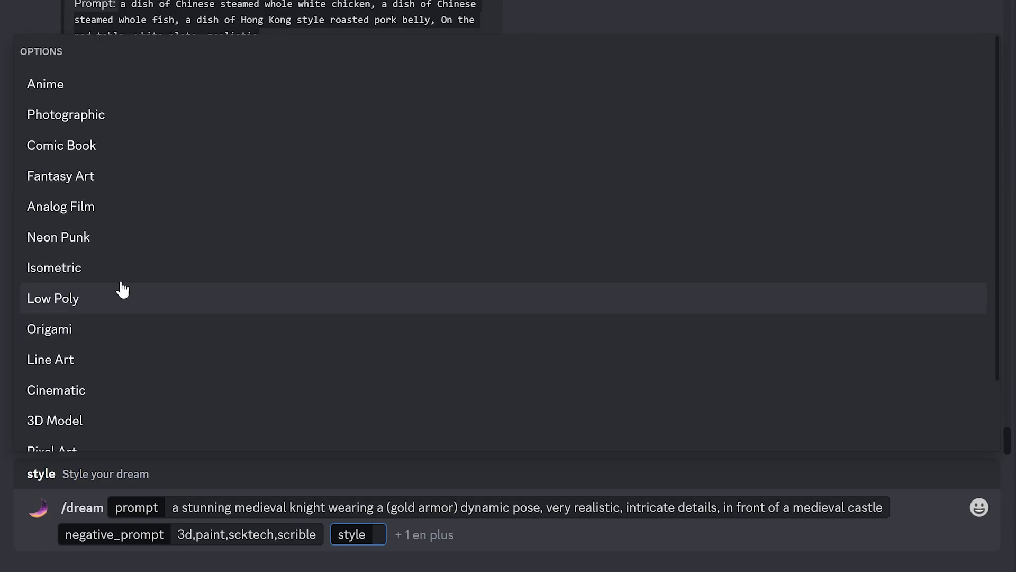
pyautogui.click(88, 122)
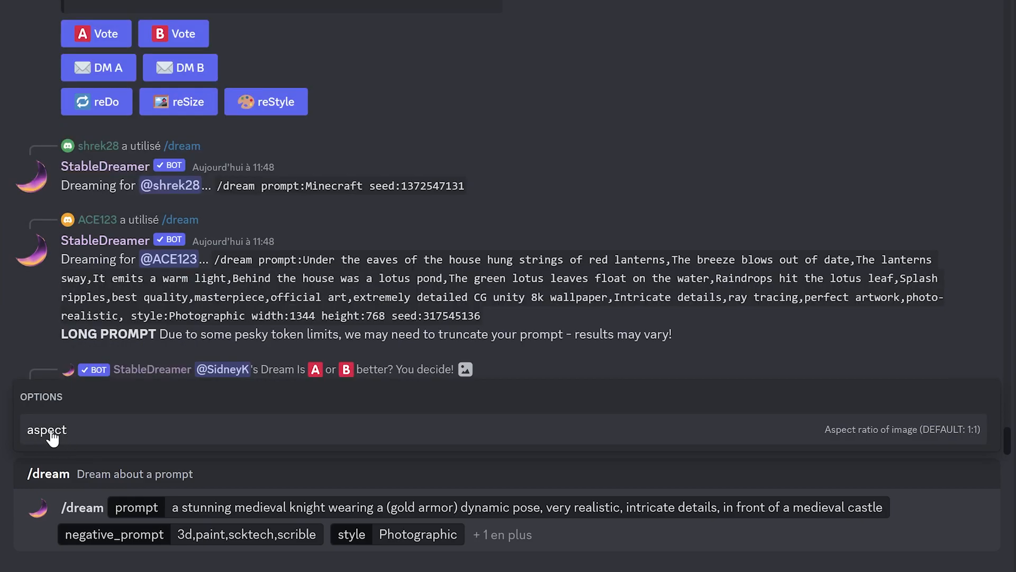
# Add the aspect parameter with a 4:5 ratio and submit the dream command
pyautogui.click(55, 438)
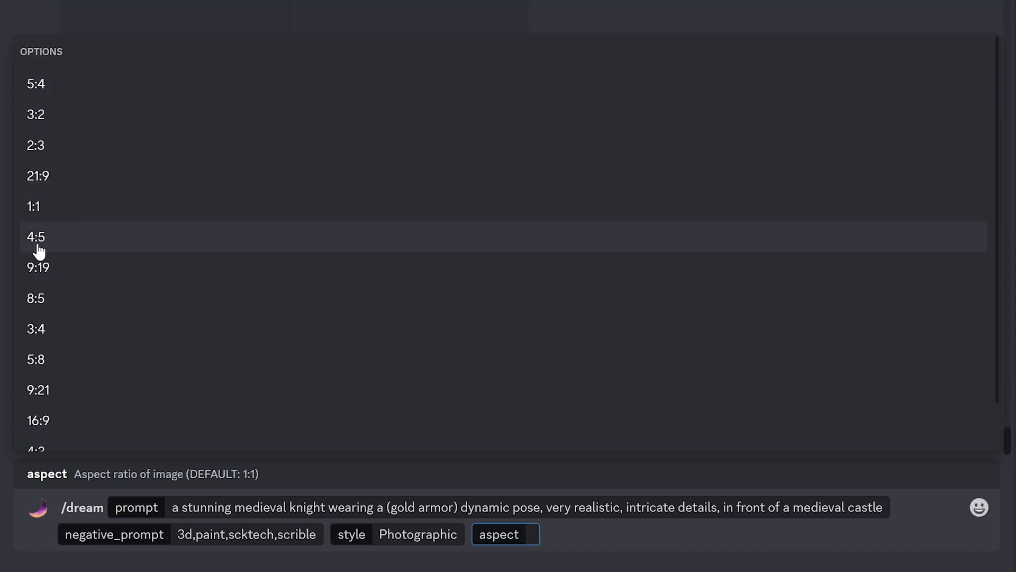
pyautogui.click(34, 242)
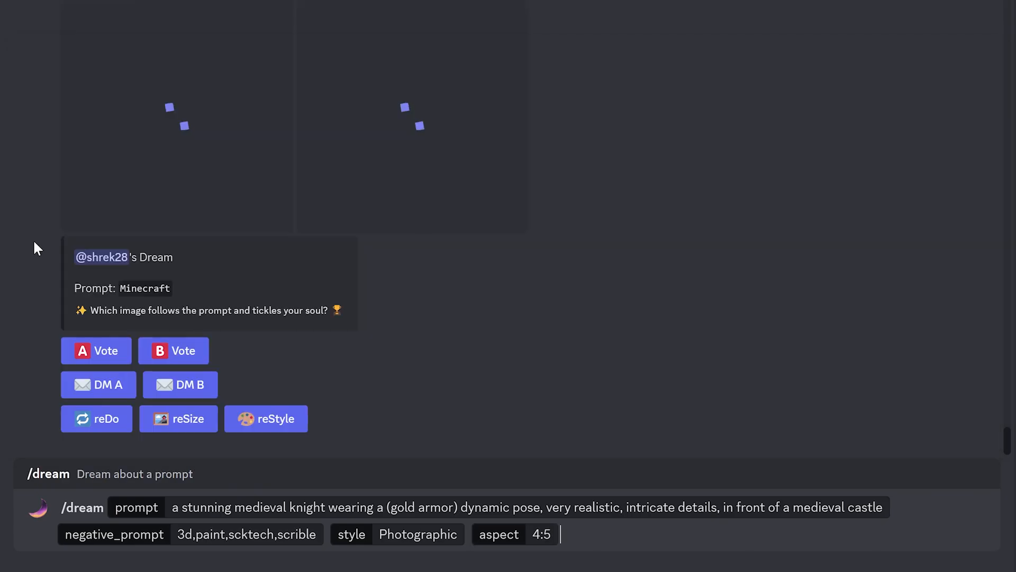
pyautogui.press('Return')
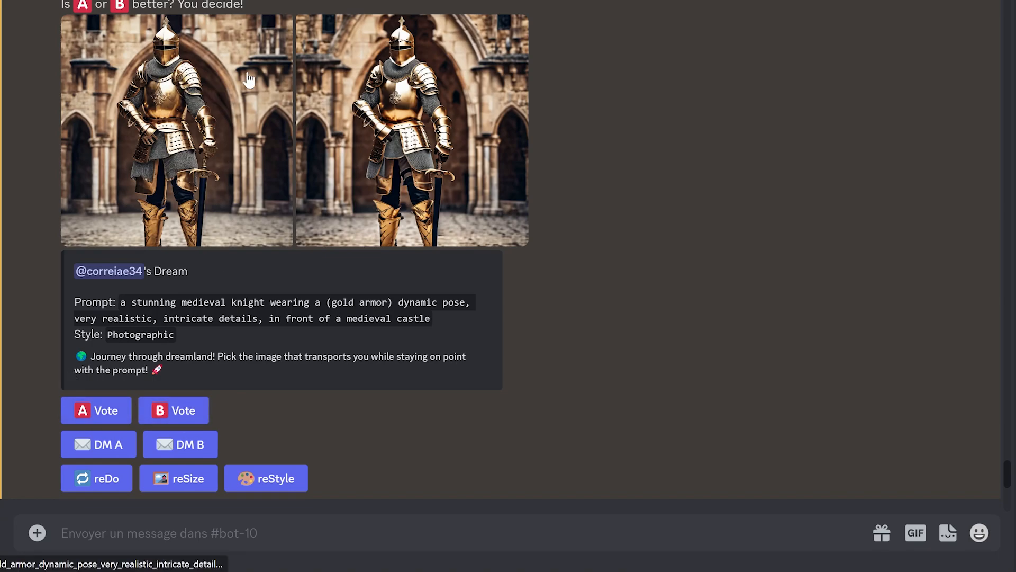
# Find the golden knight result among the channel's generations, enlarge image A and open it in the web browser
pyautogui.scroll(10, 307, 207)
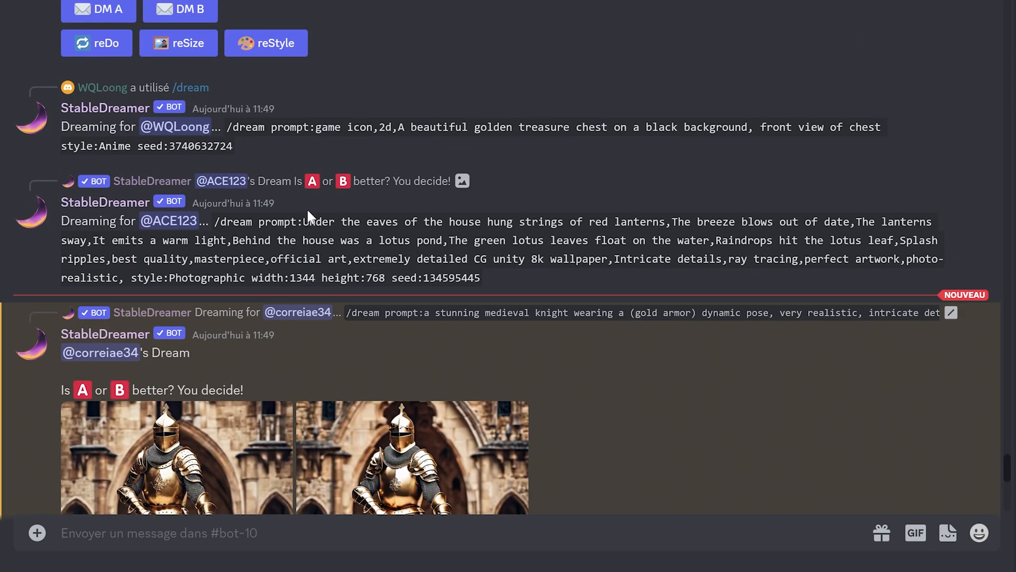
pyautogui.scroll(15, 309, 211)
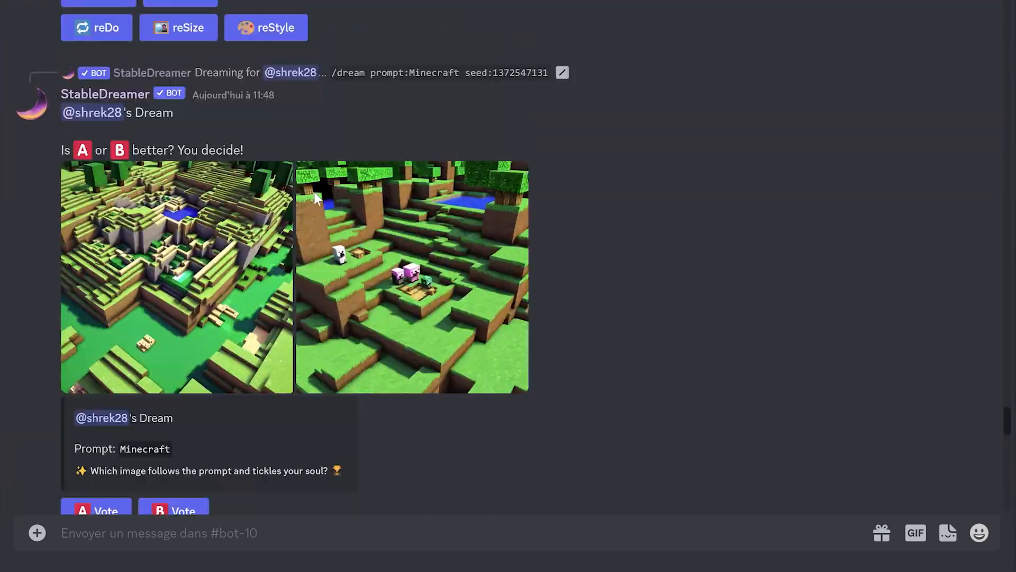
pyautogui.scroll(-10, 314, 188)
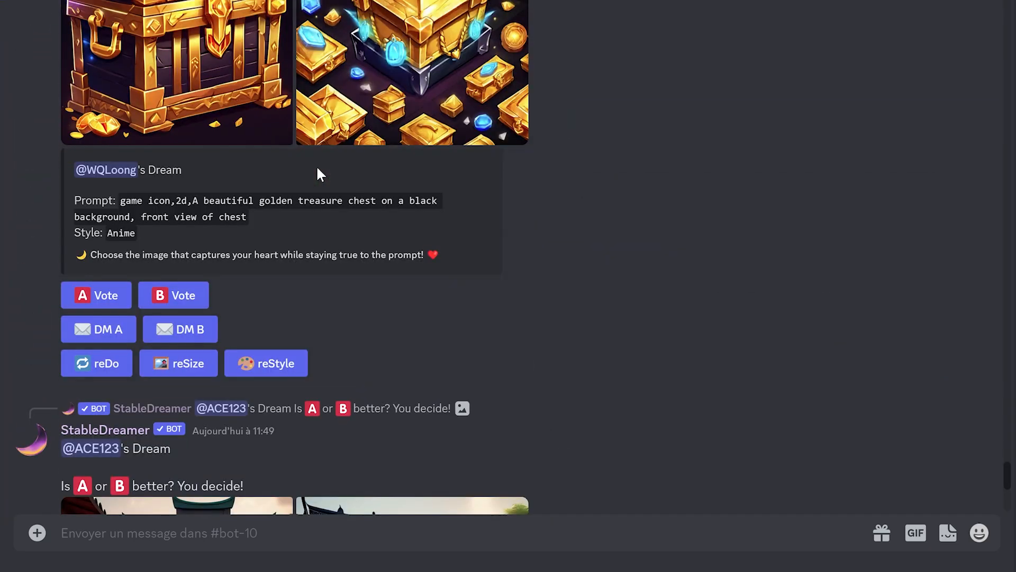
pyautogui.scroll(4, 318, 168)
pyautogui.scroll(-12, 316, 169)
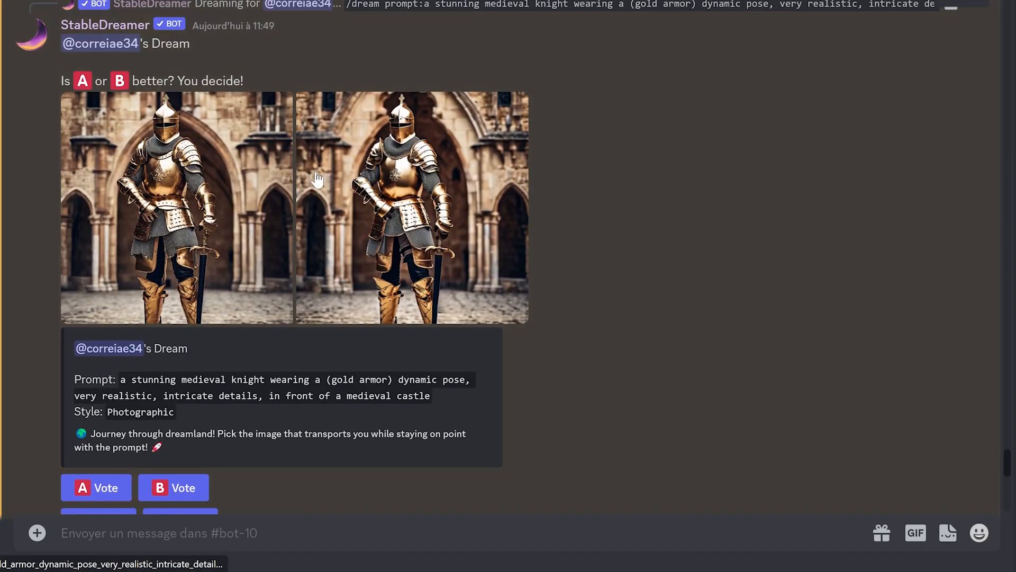
pyautogui.scroll(-2, 318, 180)
pyautogui.click(200, 117)
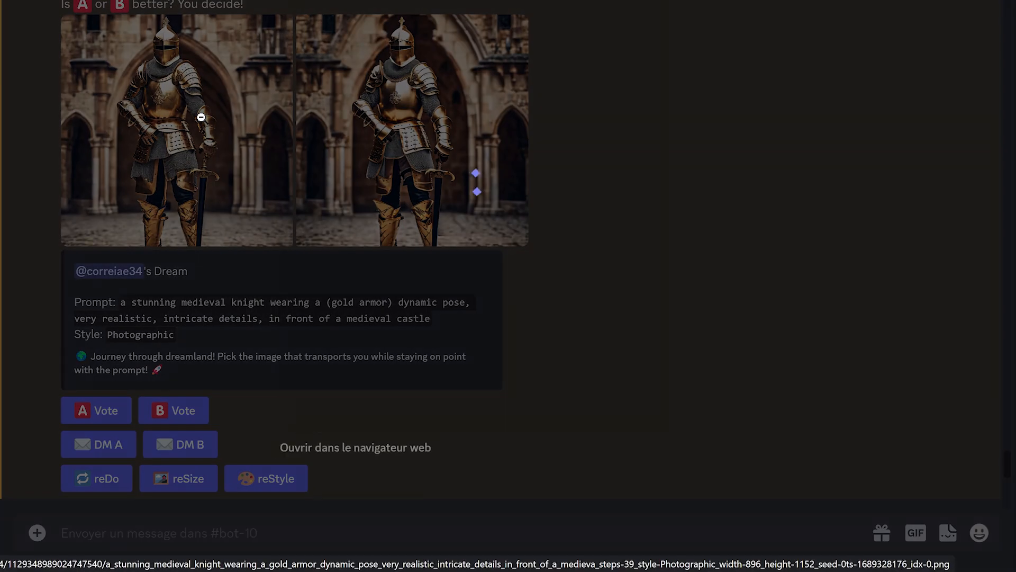
pyautogui.click(341, 448)
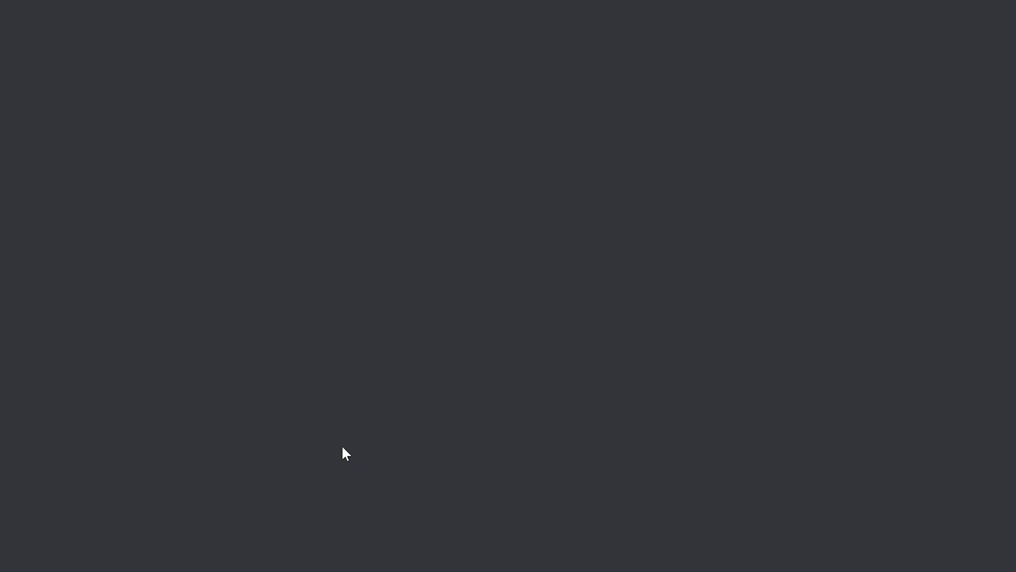
pyautogui.rightClick(398, 53)
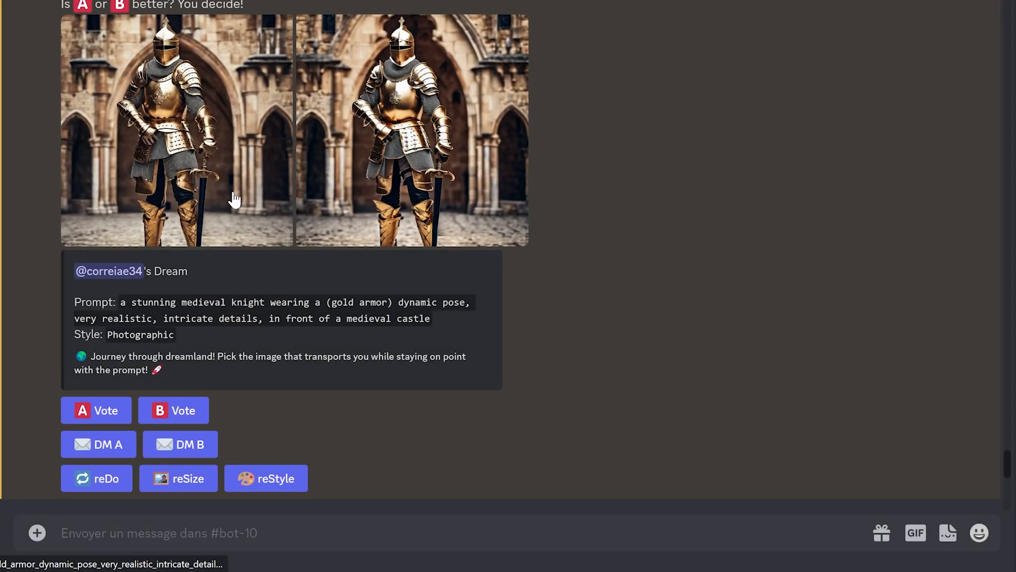
# Have StableDreamer send knight image B as a private message
pyautogui.scroll(-3, 233, 197)
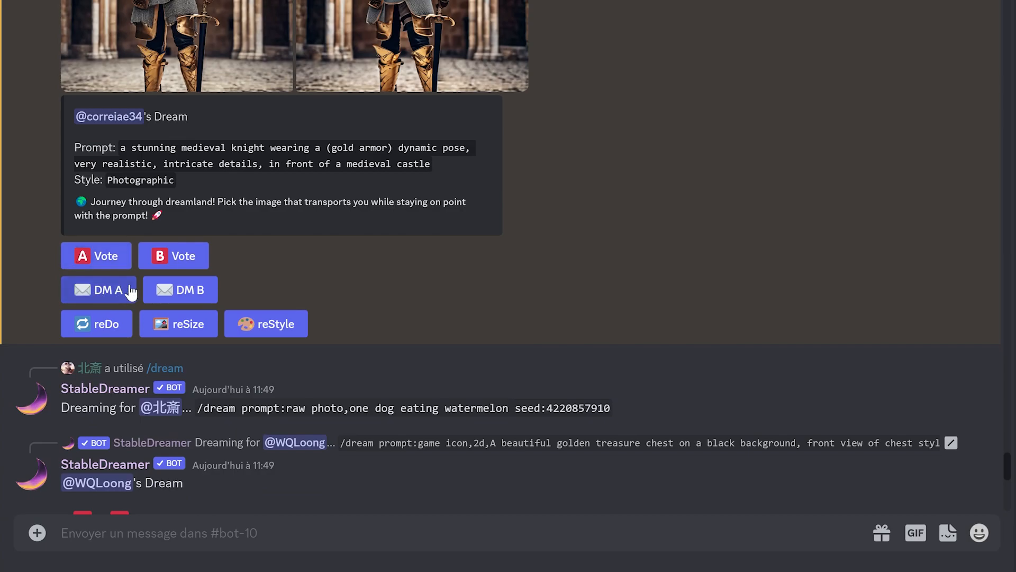
pyautogui.scroll(3, 107, 245)
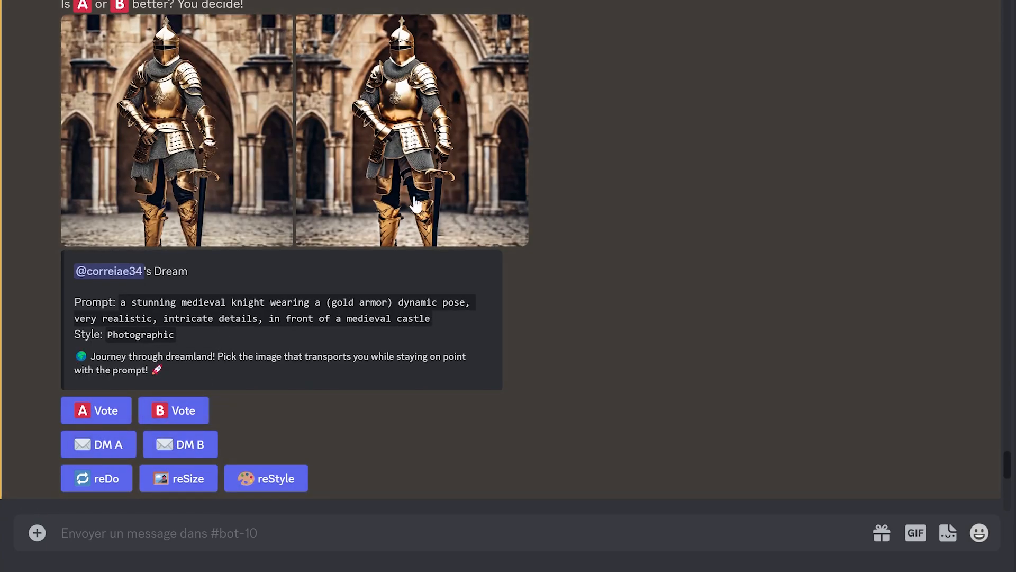
pyautogui.scroll(-3, 412, 143)
pyautogui.click(192, 295)
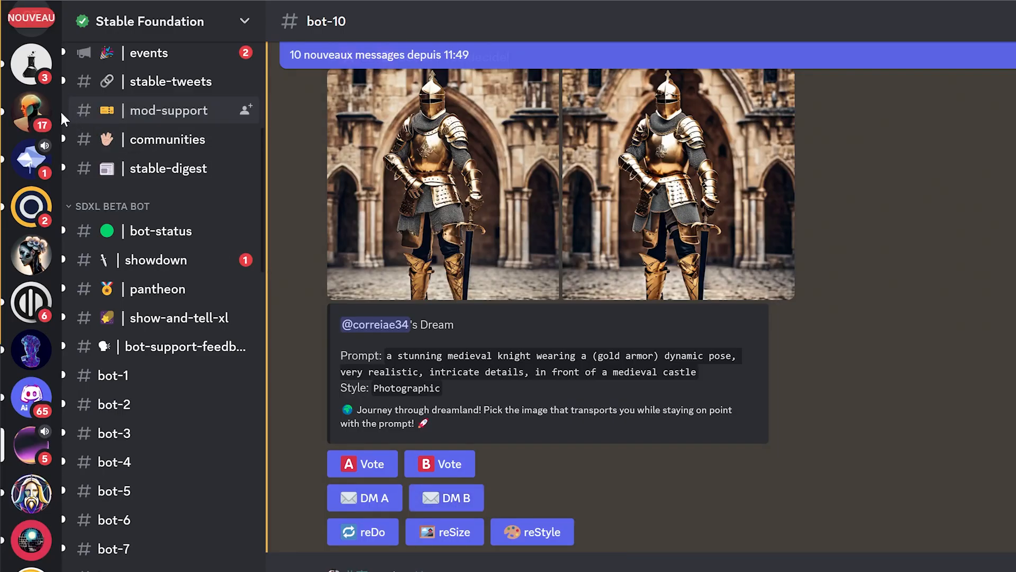
pyautogui.scroll(6, 42, 122)
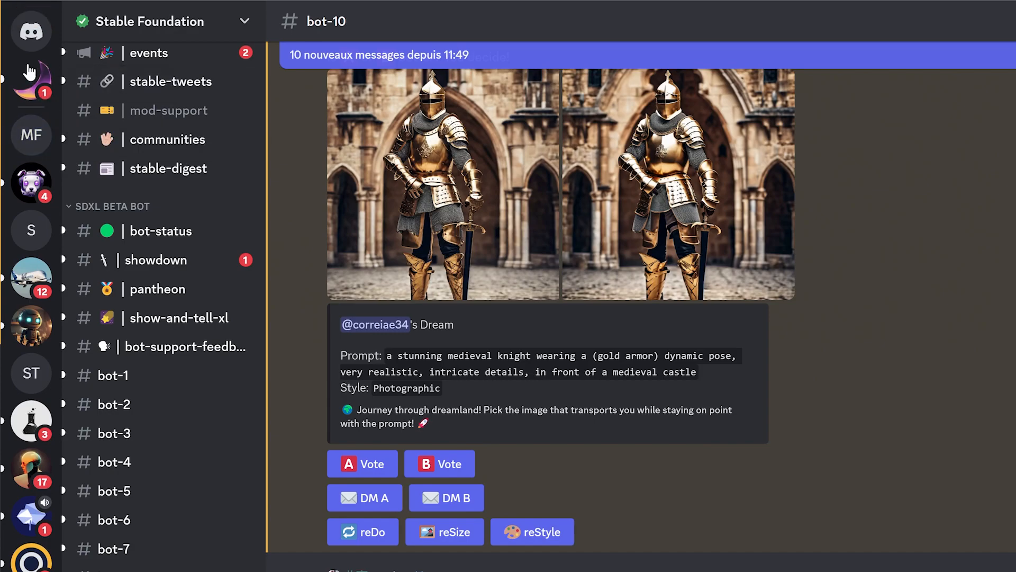
pyautogui.click(35, 95)
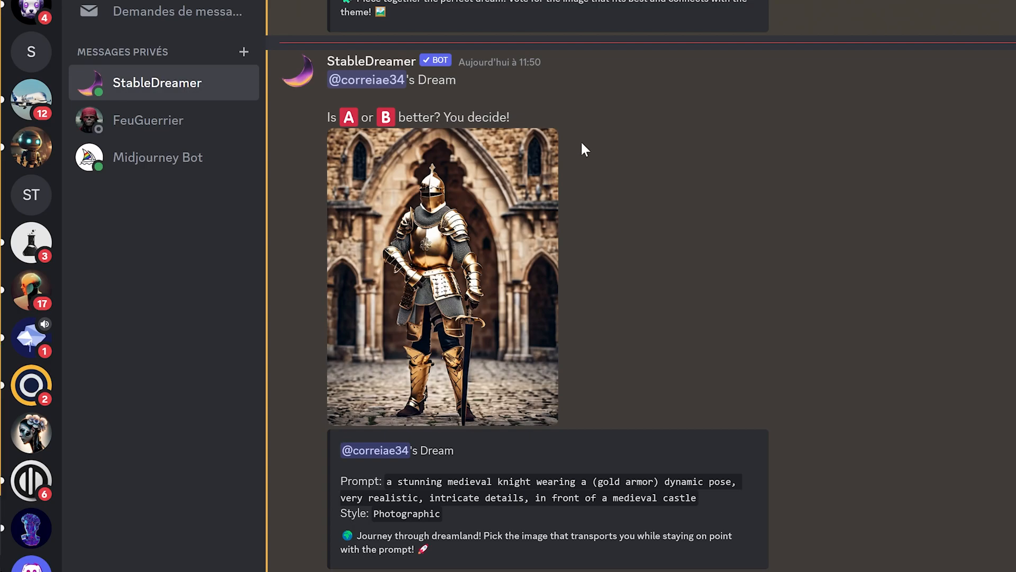
pyautogui.click(483, 239)
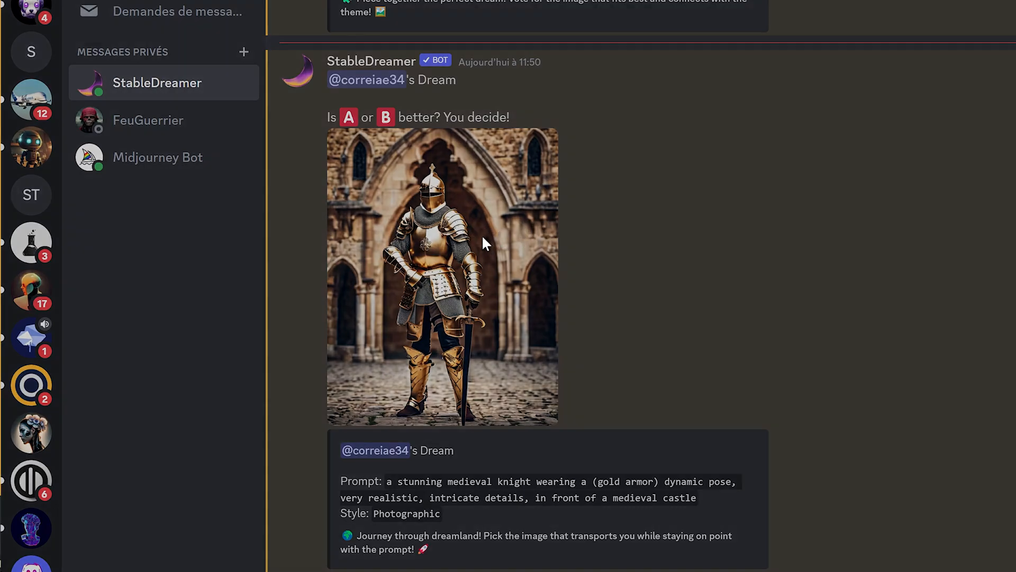
pyautogui.press('Escape')
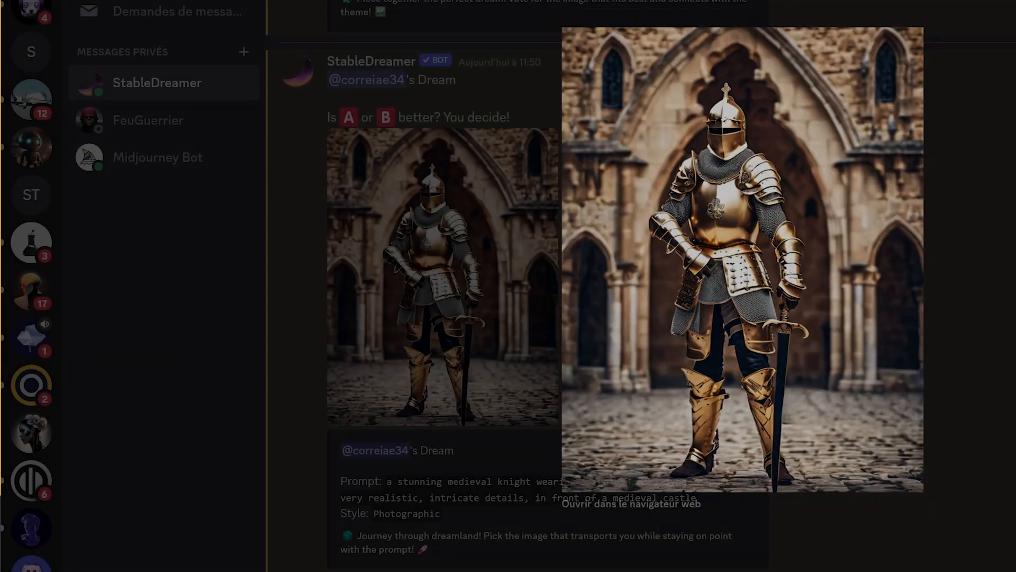
# Return from the private messages to the bot-10 channel of the Stable Foundation server
pyautogui.scroll(-8, 61, 215)
pyautogui.scroll(-3, 61, 227)
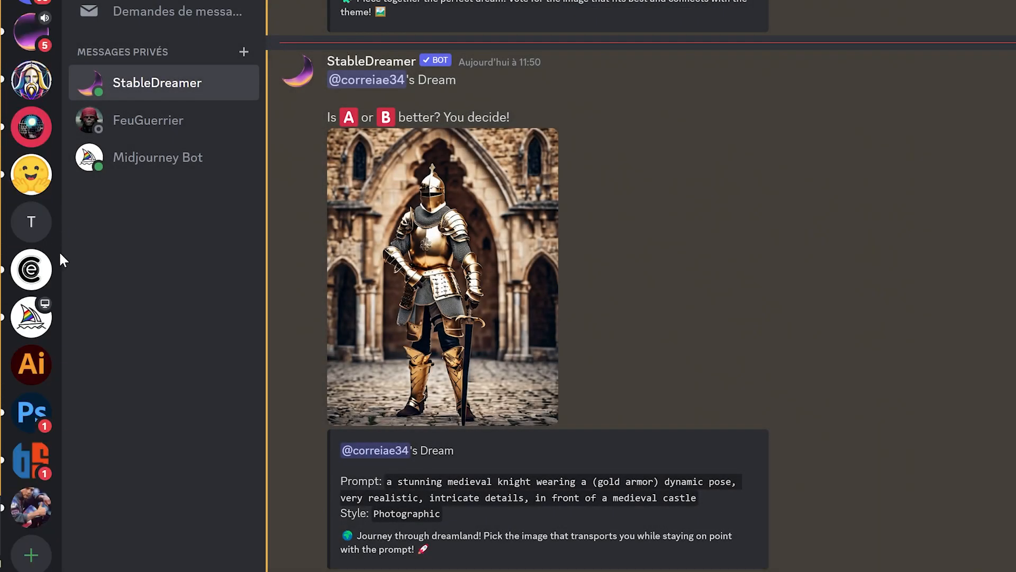
pyautogui.scroll(3, 45, 199)
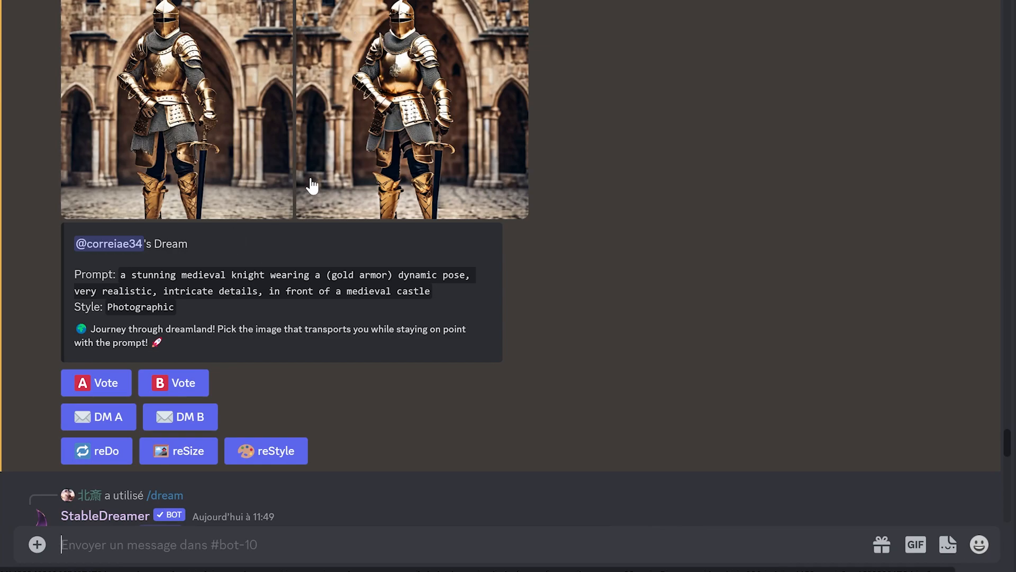
# Locate the golden knight result in the bot-10 channel and have StableDreamer redo the generation
pyautogui.scroll(5, 313, 180)
pyautogui.scroll(-10, 340, 143)
pyautogui.scroll(4, 344, 138)
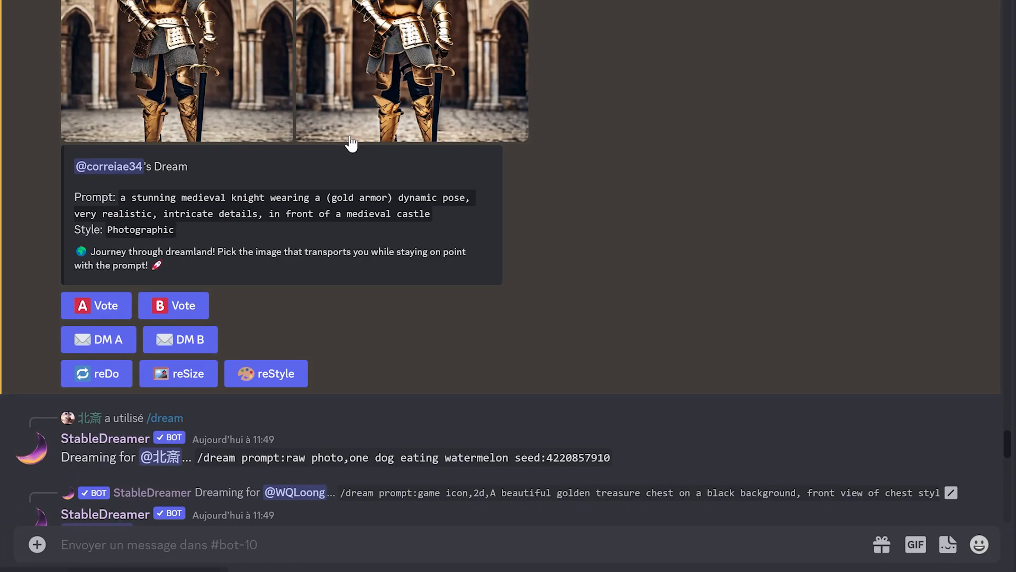
pyautogui.scroll(5, 351, 143)
pyautogui.scroll(-4, 348, 133)
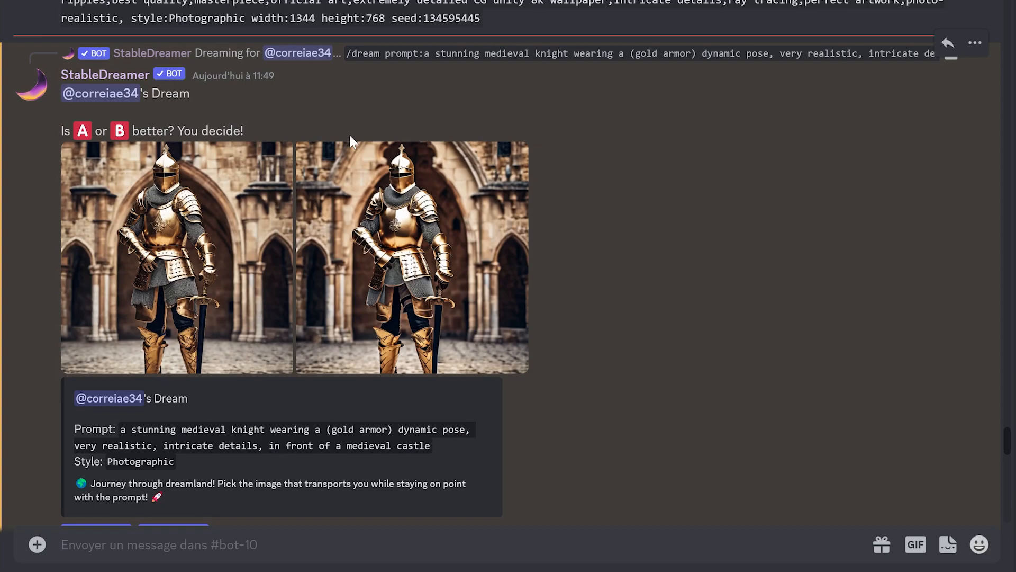
pyautogui.click(99, 462)
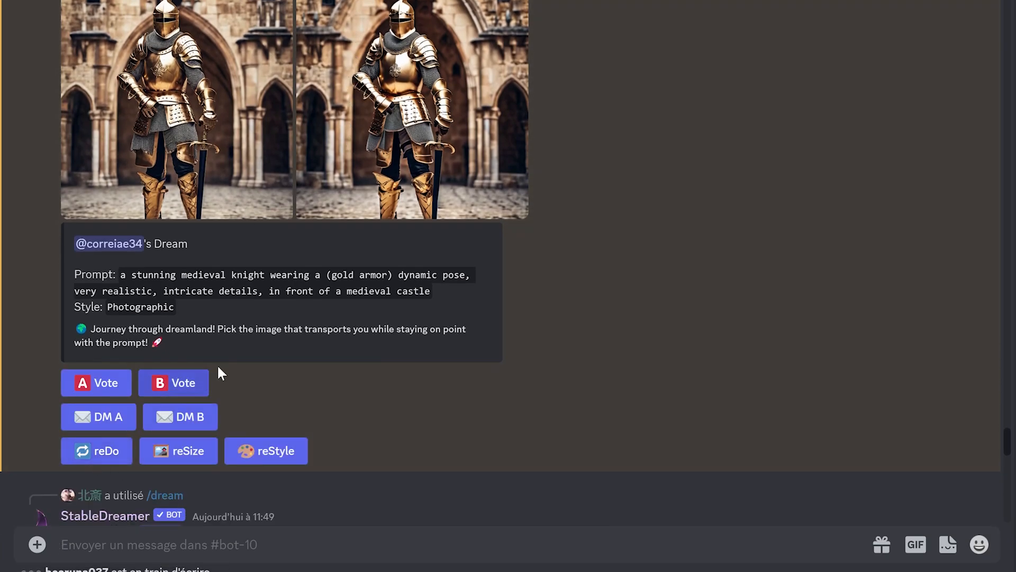
# Find the redone golden knight result through the inbox mentions and jump to its message in the bot-10 channel
pyautogui.scroll(-10, 217, 366)
pyautogui.scroll(-15, 307, 301)
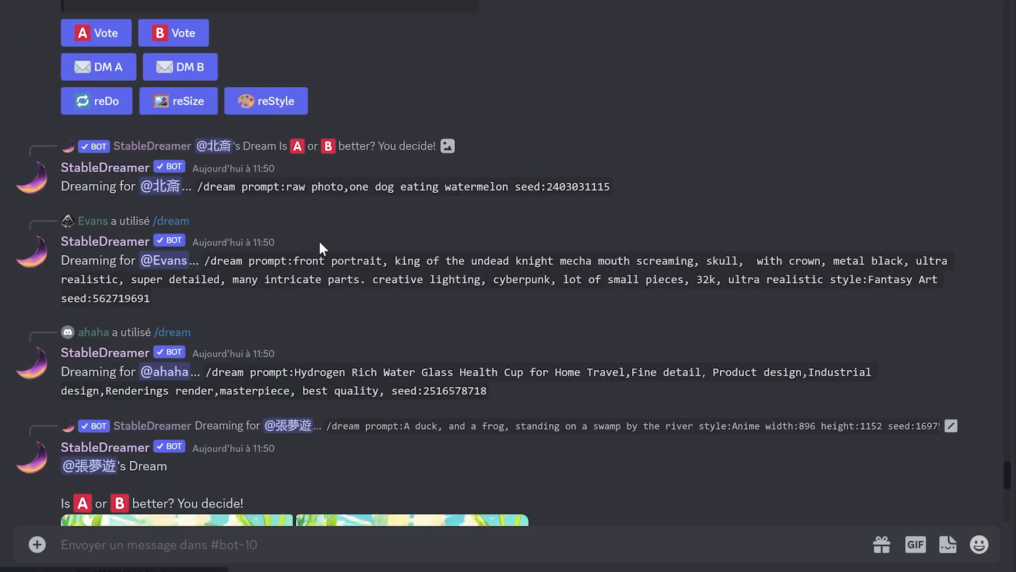
pyautogui.scroll(-12, 363, 207)
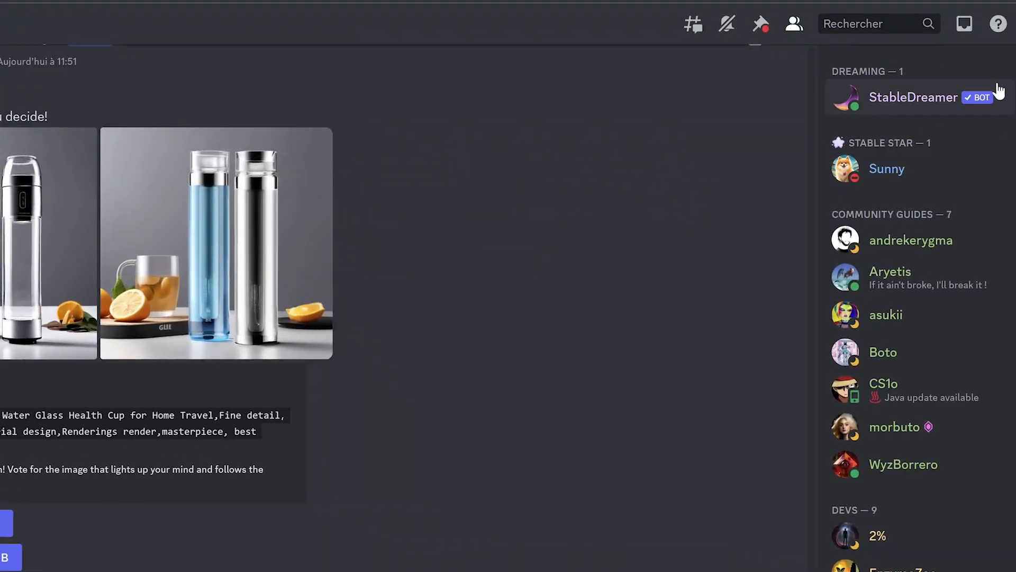
pyautogui.click(964, 31)
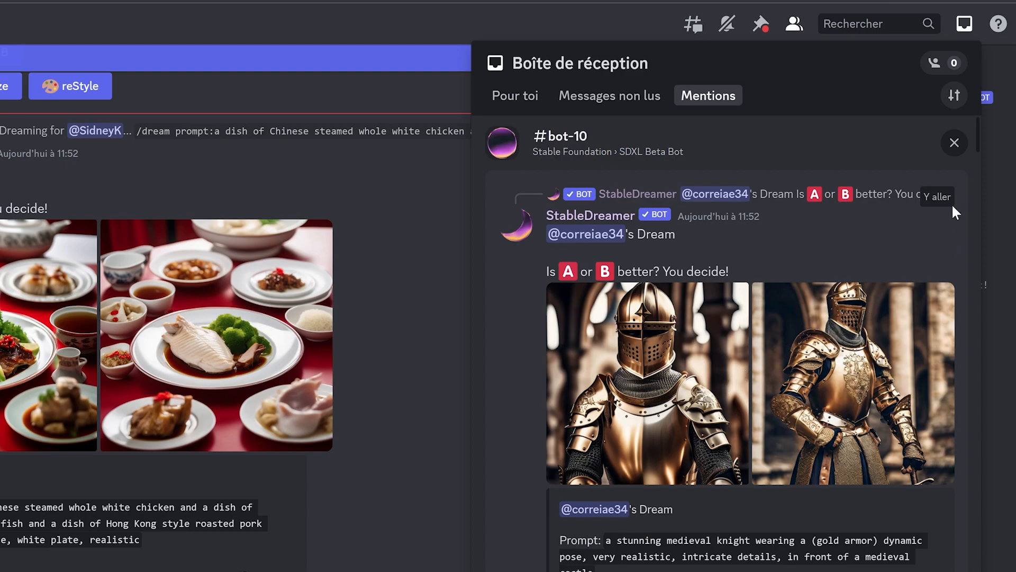
pyautogui.click(938, 212)
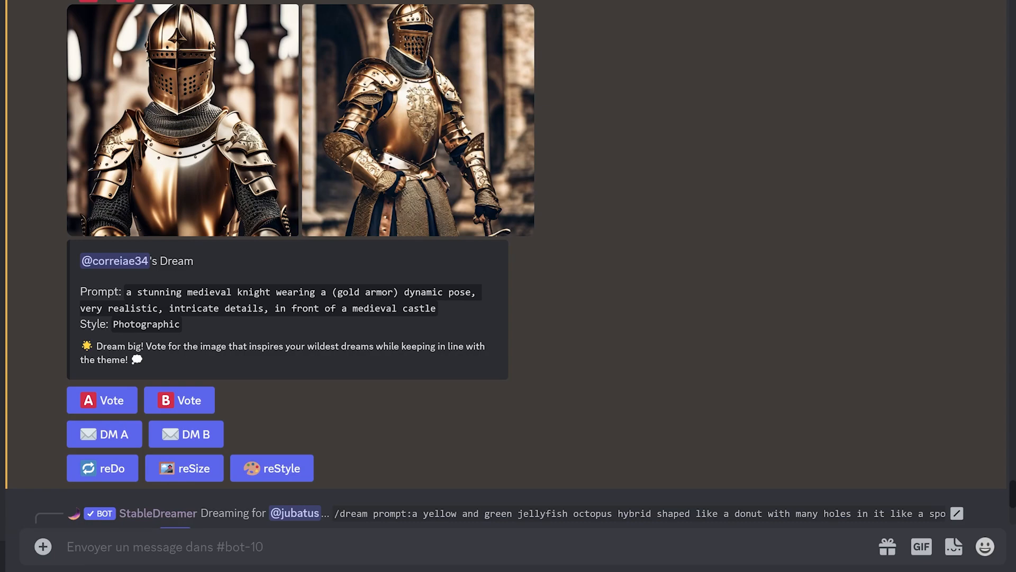
# Request a Neon Punk restyle of the redone knight result, and open its image B in the web browser
pyautogui.click(279, 471)
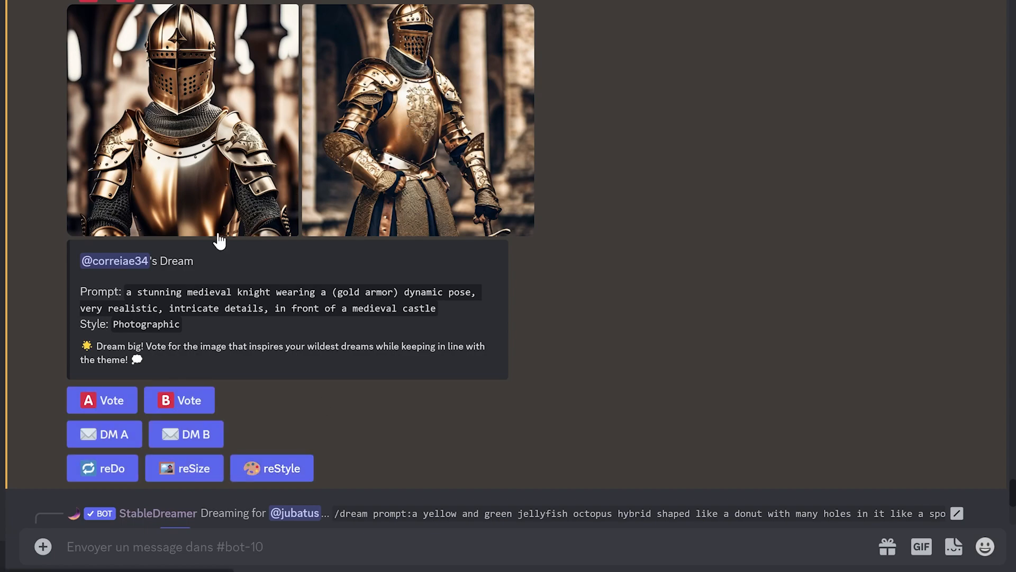
pyautogui.click(218, 160)
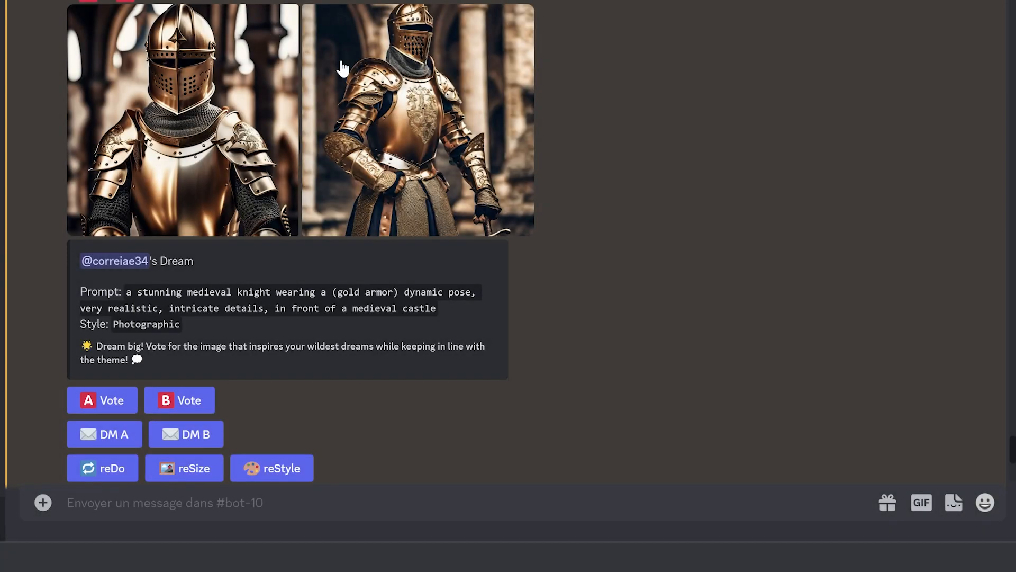
pyautogui.click(431, 82)
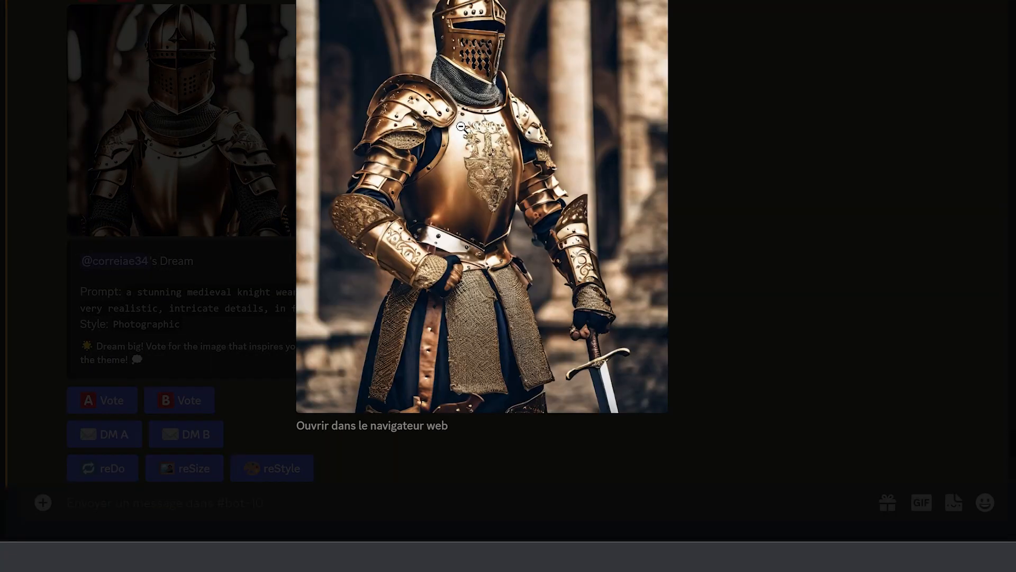
pyautogui.press('Escape')
pyautogui.click(448, 187)
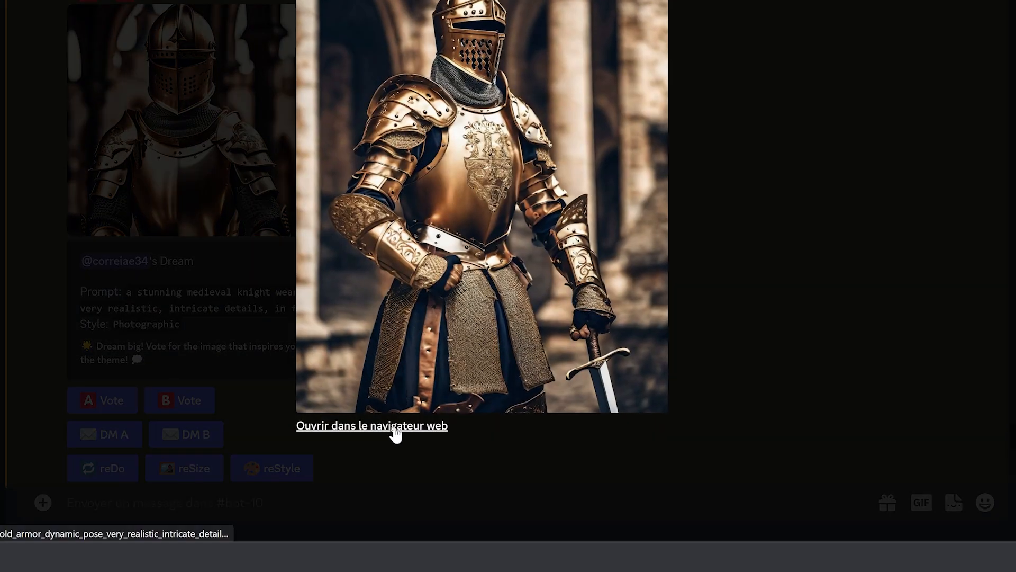
pyautogui.click(394, 428)
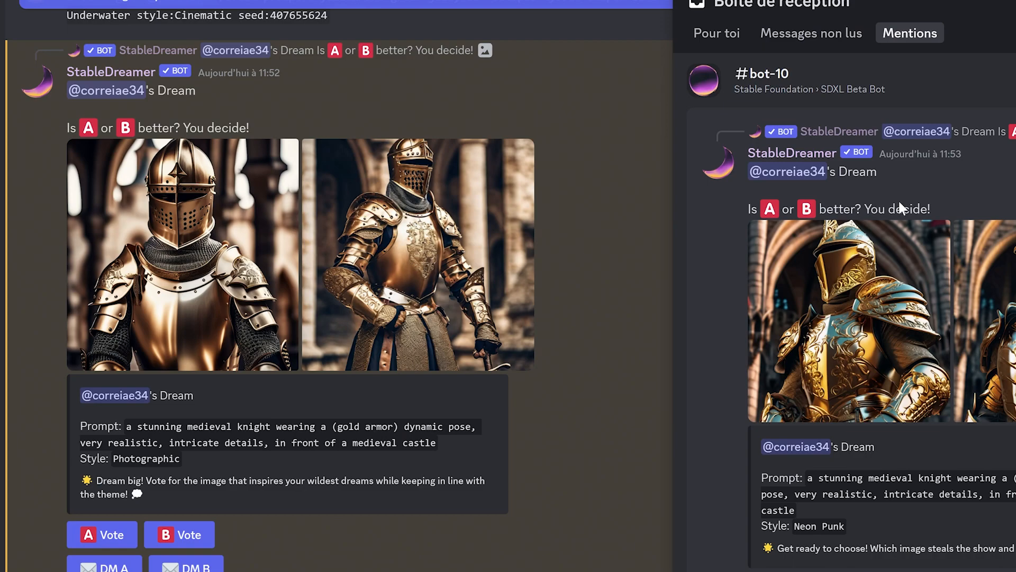
# View both restyled knight images enlarged from the inbox mentions, check their style, and go to the result's message in the channel
pyautogui.click(877, 285)
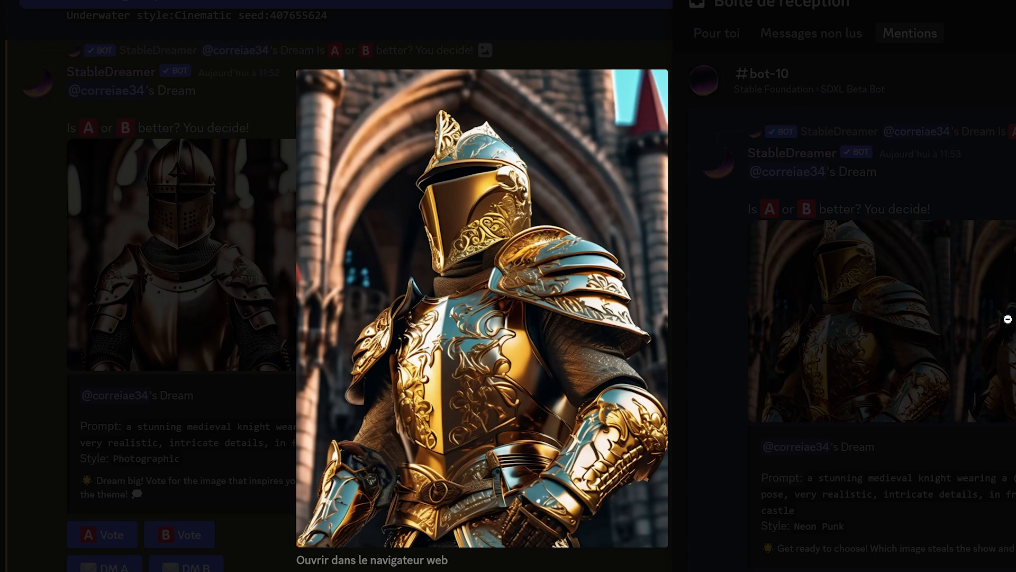
pyautogui.click(951, 321)
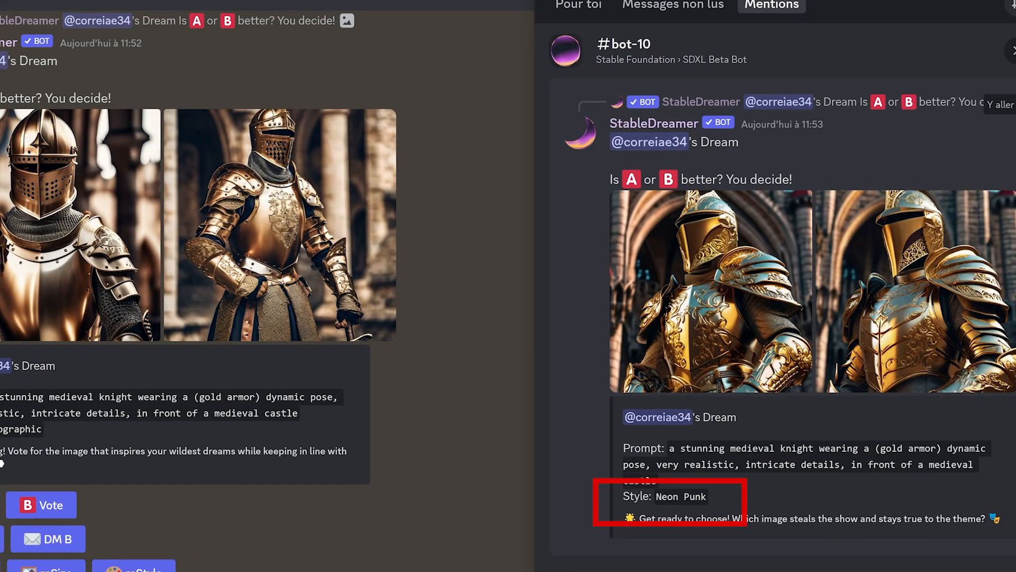
pyautogui.moveTo(720, 495); pyautogui.dragTo(662, 496)
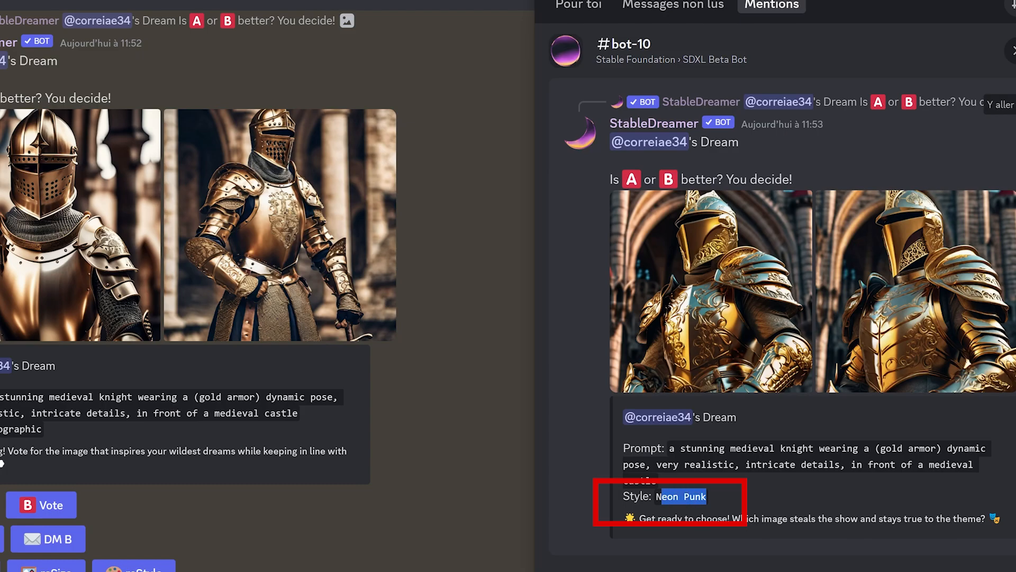
pyautogui.click(898, 275)
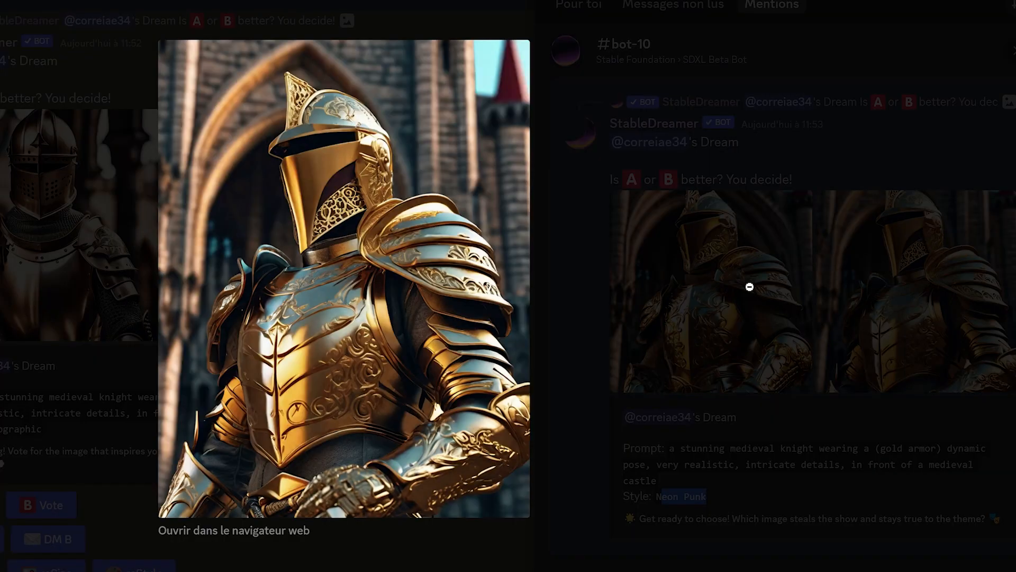
pyautogui.click(469, 272)
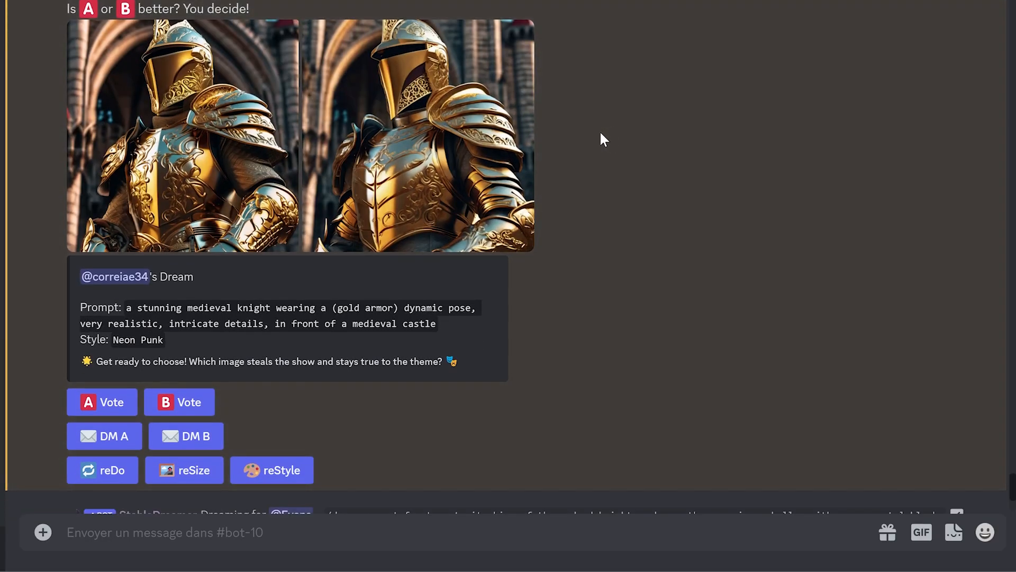
# Vote for image A of the Neon Punk knight result, and open image B full size to save it to disk
pyautogui.click(107, 404)
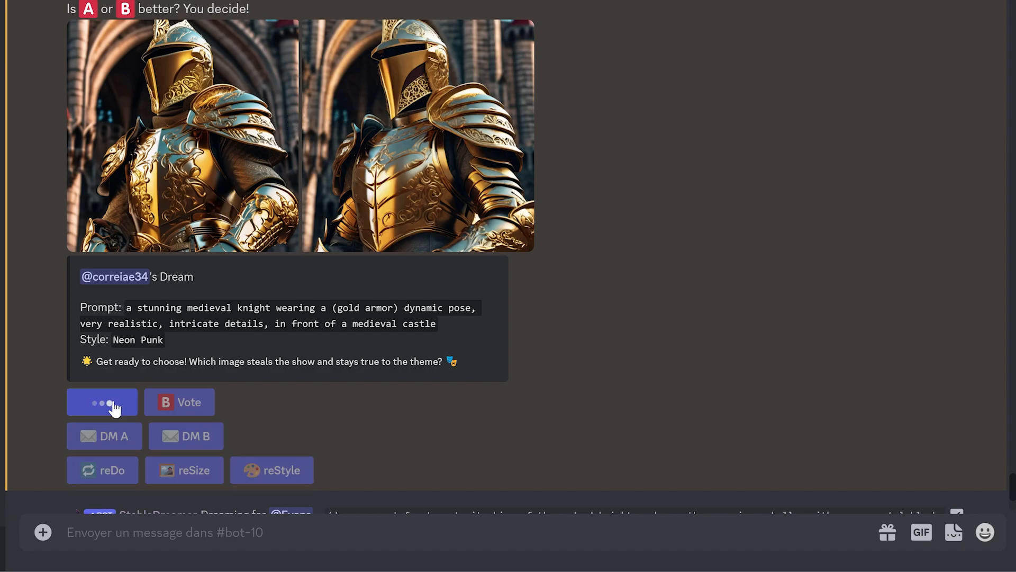
pyautogui.click(405, 133)
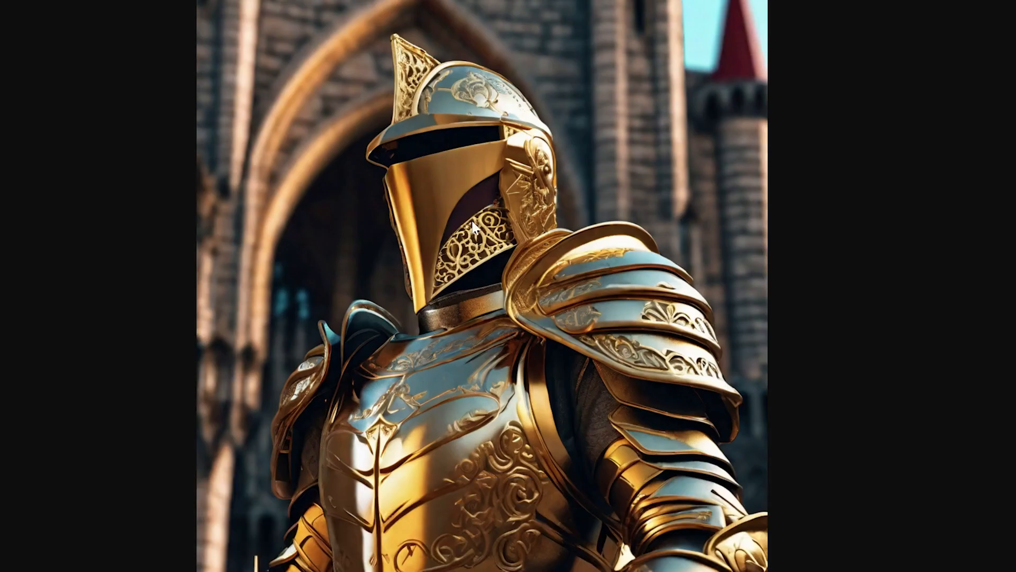
pyautogui.rightClick(485, 234)
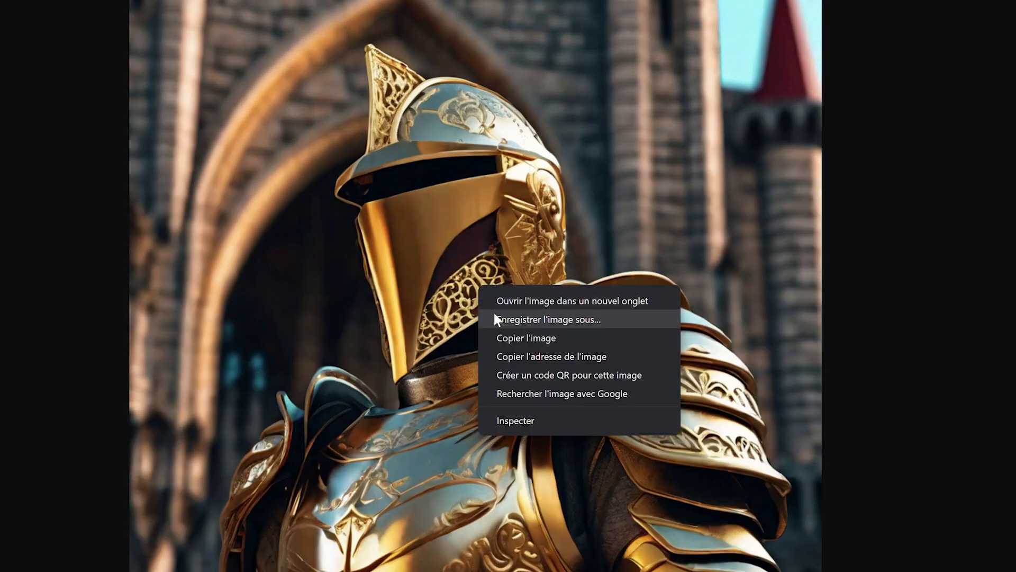
pyautogui.click(495, 318)
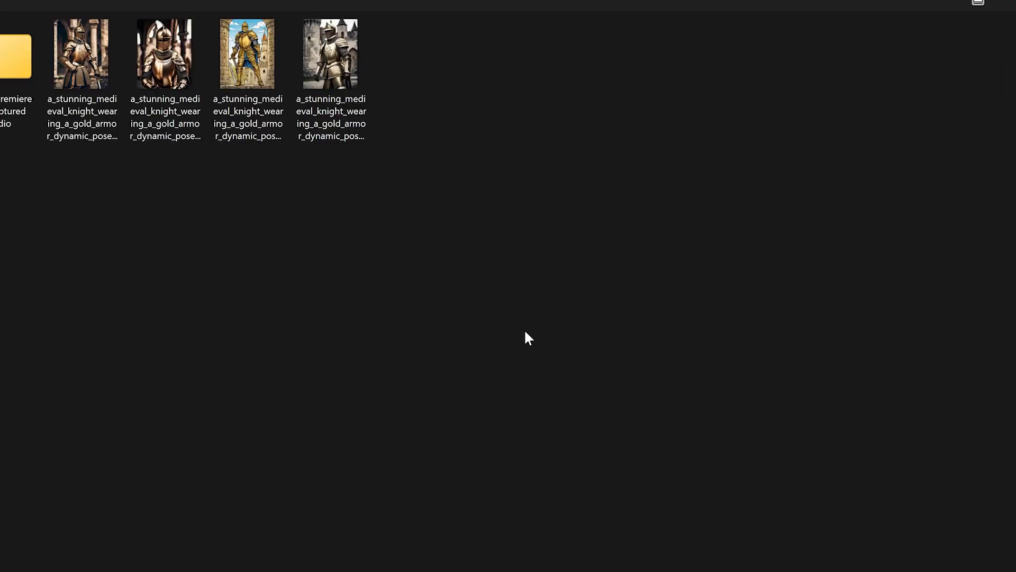